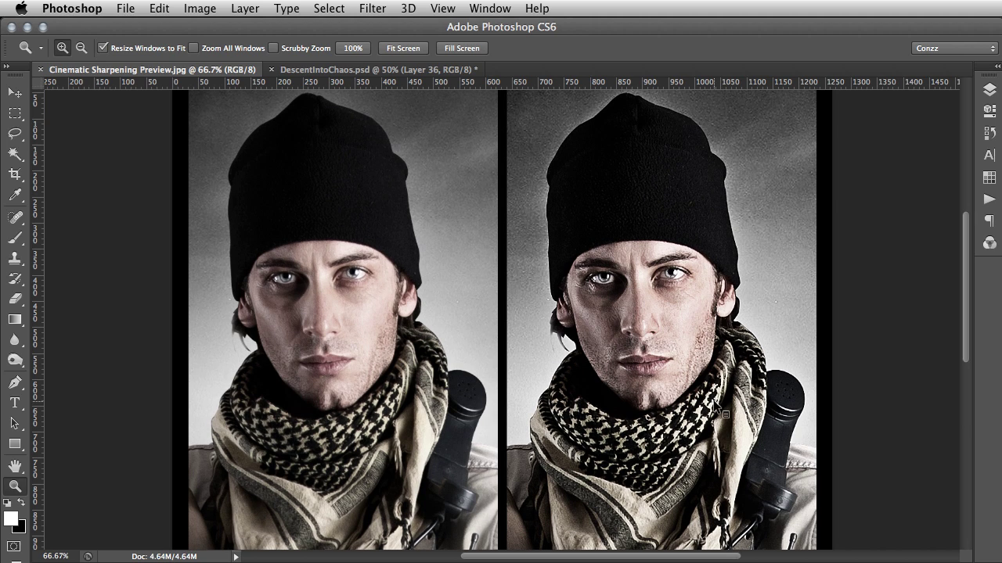
Switch from the sharpening preview to the DescentIntoChaos.psd composite with Ctrl+Tab.
{"action": "key", "text": "ctrl+Tab"}
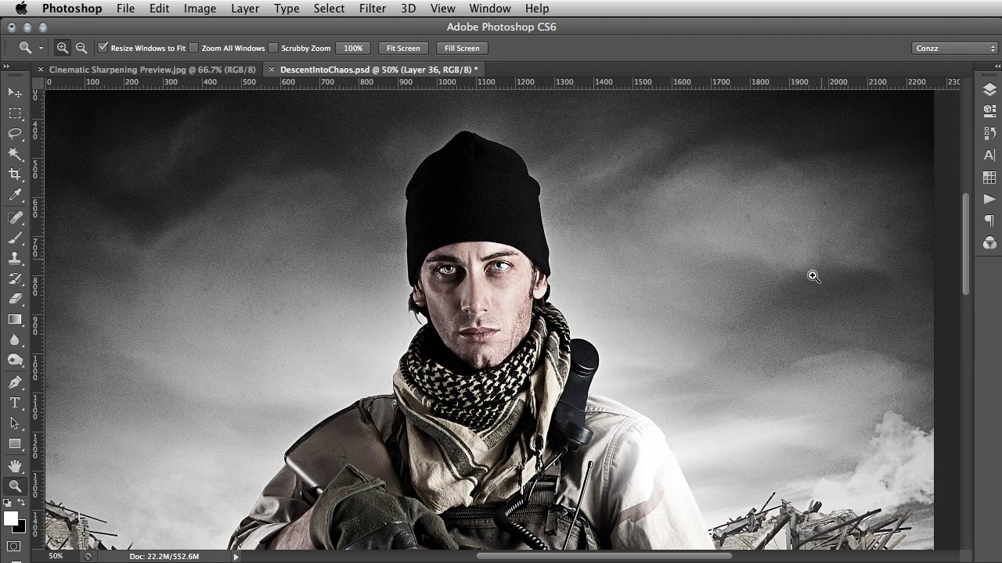
Show the Layers panel, hide Layer 36, and select the soldier group.
{"action": "scroll", "coordinate": [714, 259], "scroll_direction": "down", "scroll_amount": 1}
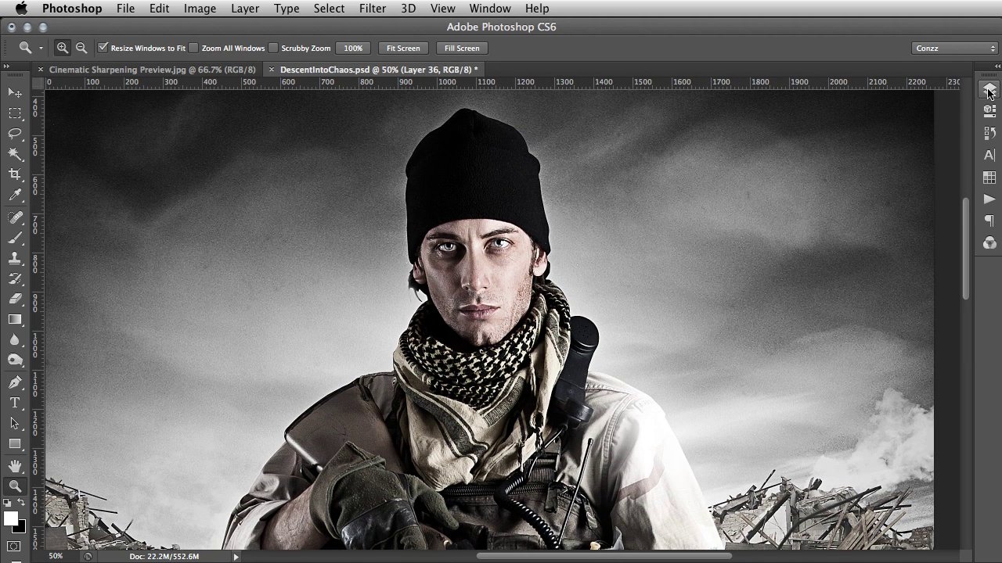
{"action": "left_click", "coordinate": [988, 90]}
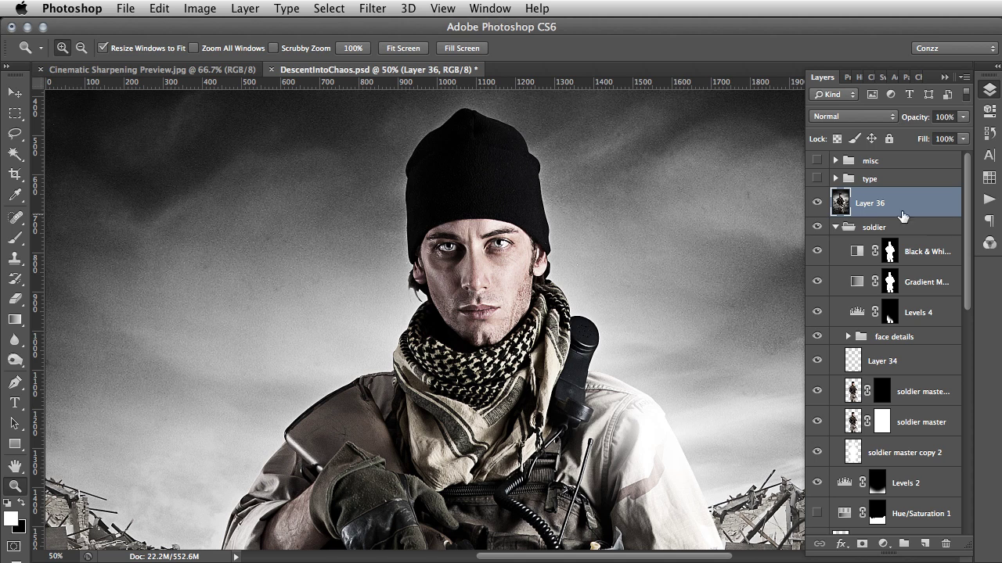
{"action": "left_click", "coordinate": [816, 204]}
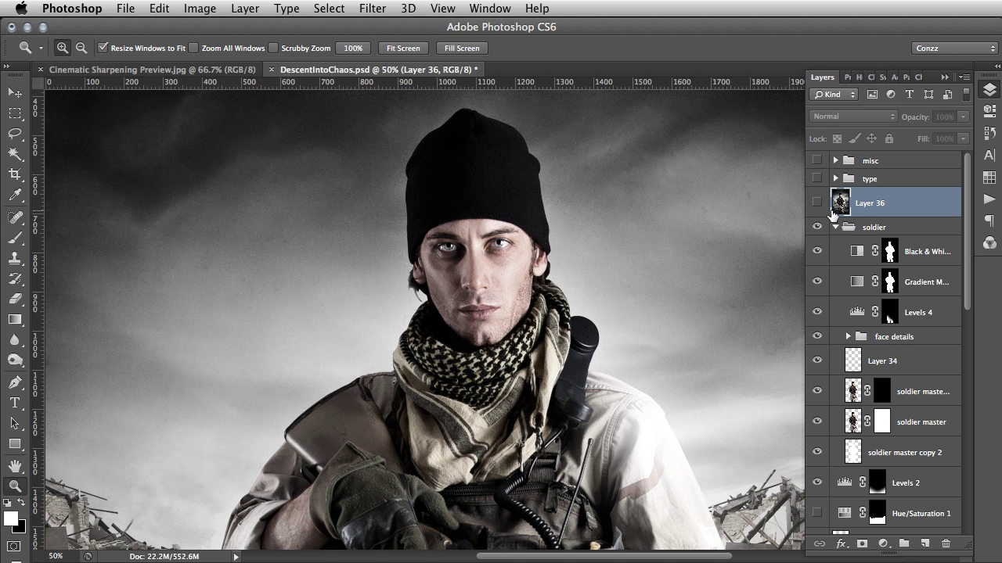
{"action": "left_click", "coordinate": [880, 224]}
{"action": "scroll", "coordinate": [907, 247], "scroll_direction": "down", "scroll_amount": 5}
{"action": "scroll", "coordinate": [904, 266], "scroll_direction": "up", "scroll_amount": 6}
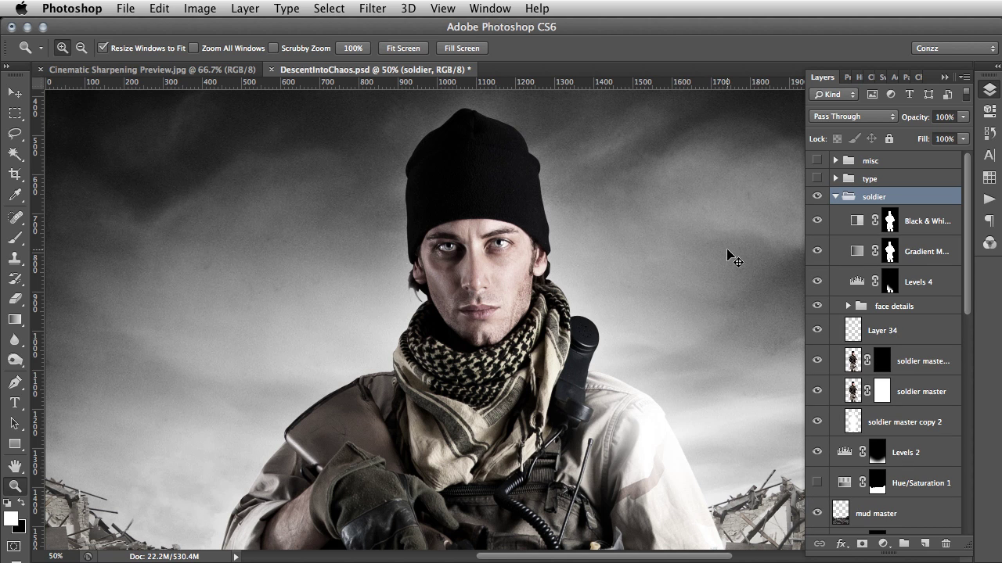
Zoom out to the whole image, then zoom in around the soldier's face.
{"action": "key", "text": "super+minus"}
{"action": "key", "text": "super+minus"}
{"action": "key", "text": "super+minus"}
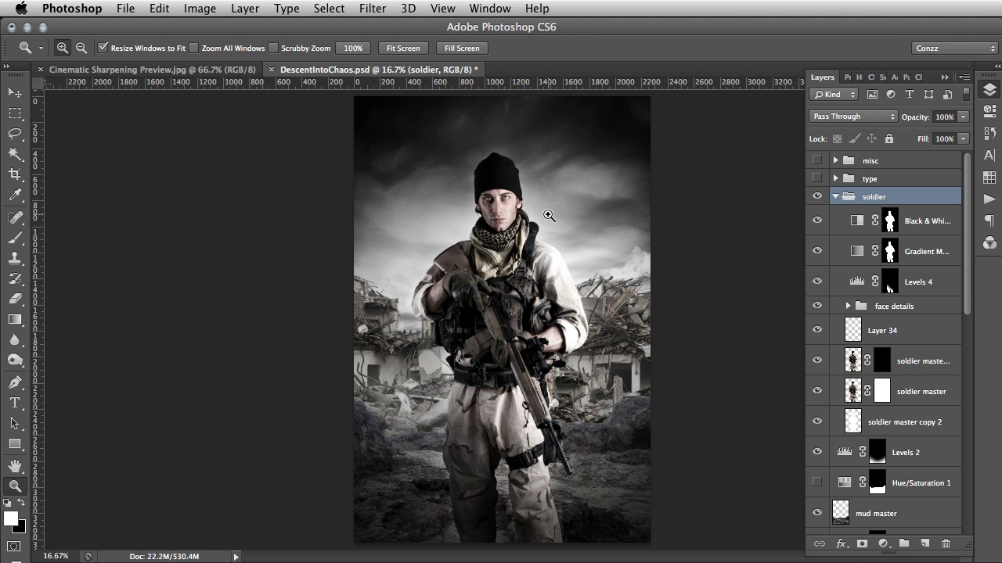
{"action": "left_click", "coordinate": [539, 215]}
{"action": "left_click", "coordinate": [532, 214]}
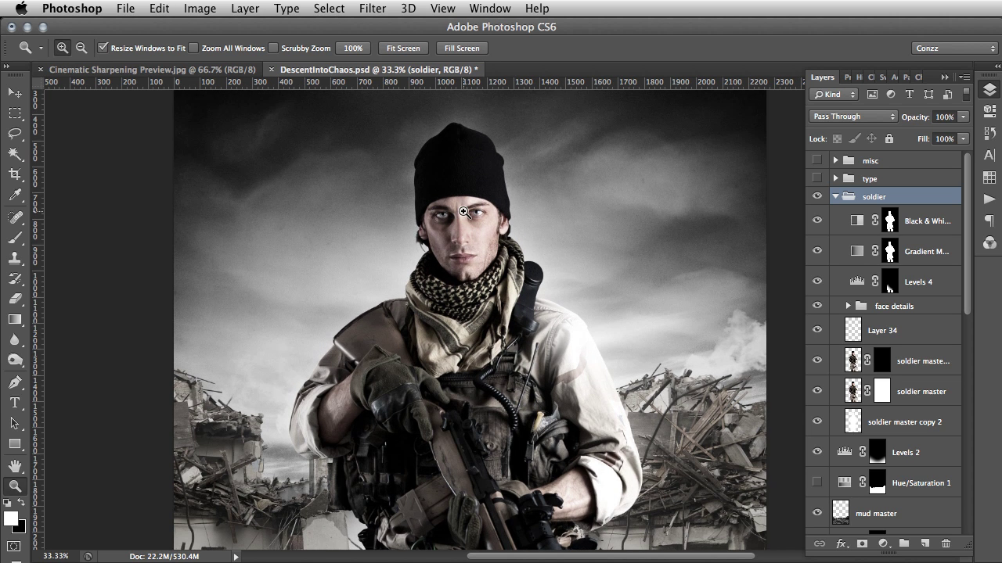
{"action": "left_click", "coordinate": [468, 208]}
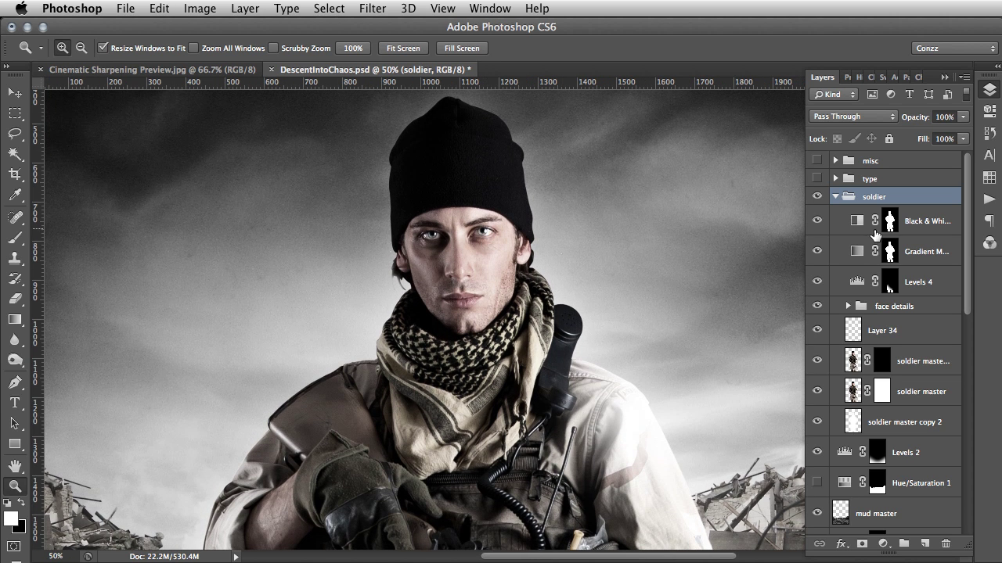
{"action": "scroll", "coordinate": [875, 233], "scroll_direction": "down", "scroll_amount": 10}
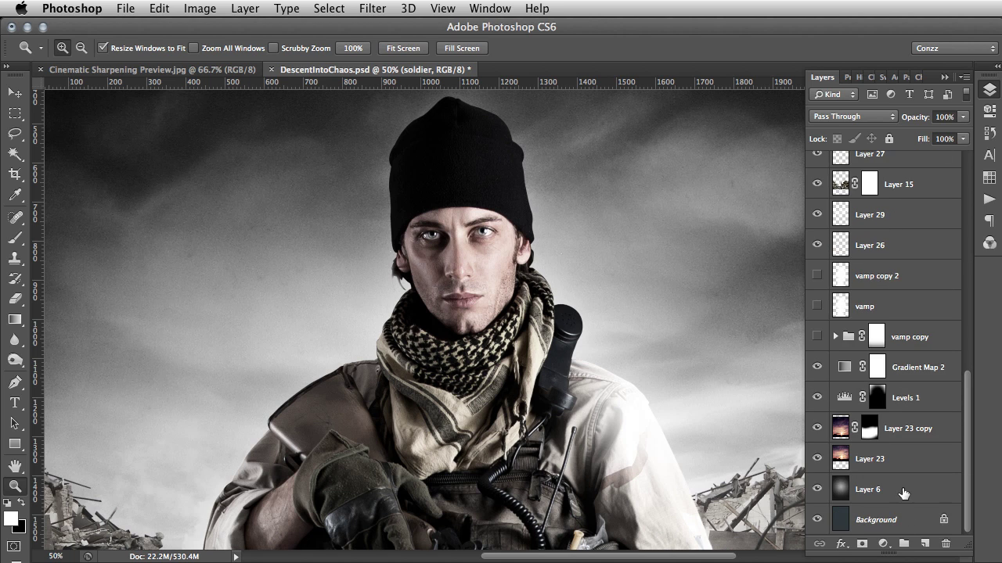
{"action": "scroll", "coordinate": [904, 392], "scroll_direction": "up", "scroll_amount": 10}
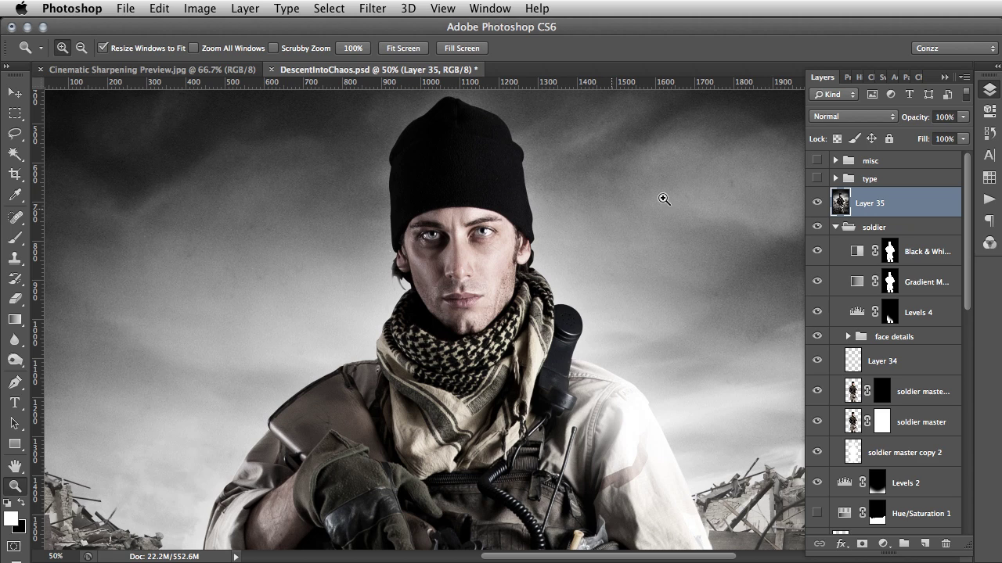
Stamp visible layers with Cmd+Opt+Shift+E into Layer 35 above the soldier group.
{"action": "scroll", "coordinate": [607, 210], "scroll_direction": "up", "scroll_amount": 2}
{"action": "scroll", "coordinate": [607, 210], "scroll_direction": "up", "scroll_amount": 2}
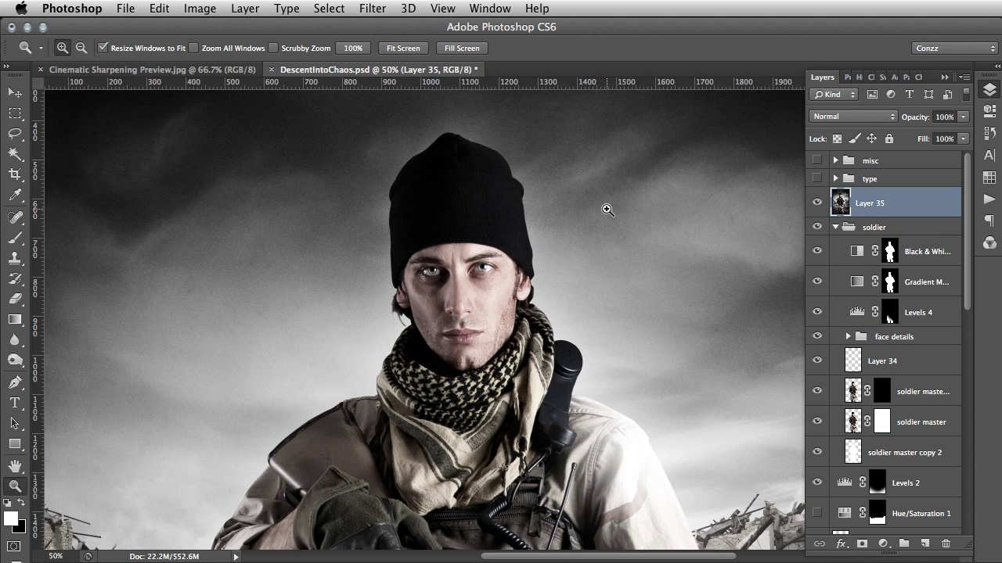
{"action": "scroll", "coordinate": [587, 211], "scroll_direction": "up", "scroll_amount": 2}
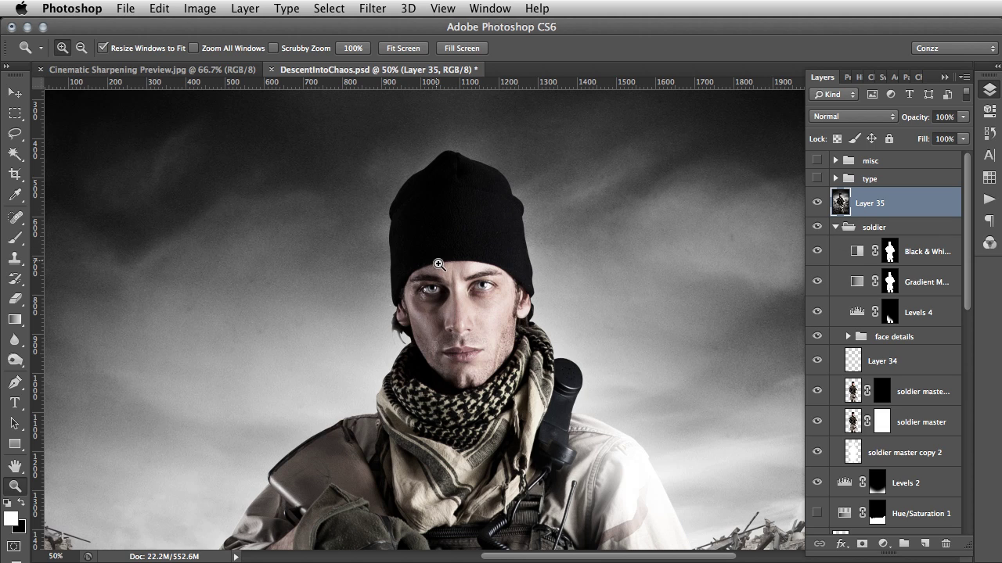
Run Filter > Other > High Pass on Layer 35 with a 4.2-pixel radius.
{"action": "left_click", "coordinate": [374, 9]}
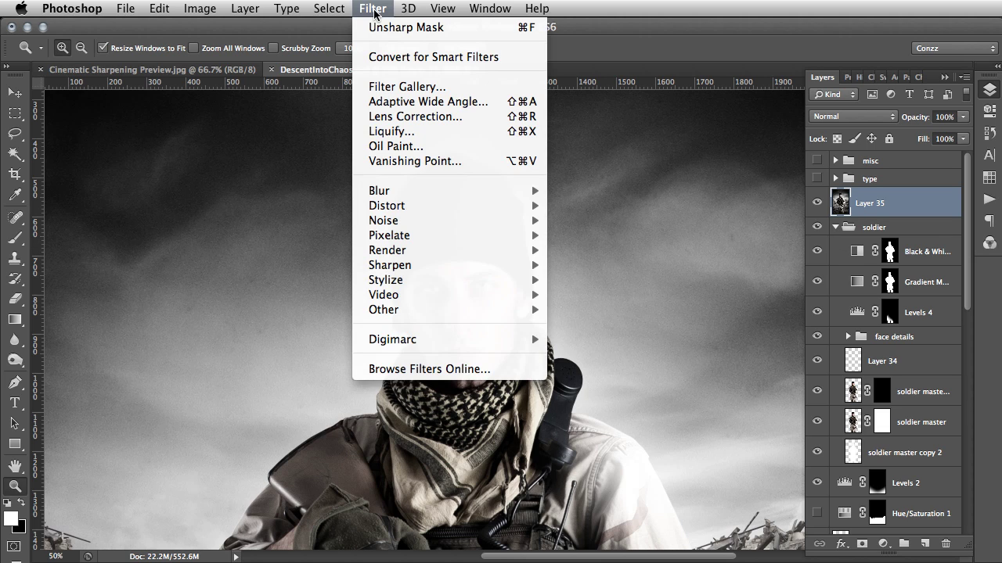
{"action": "mouse_move", "coordinate": [486, 312]}
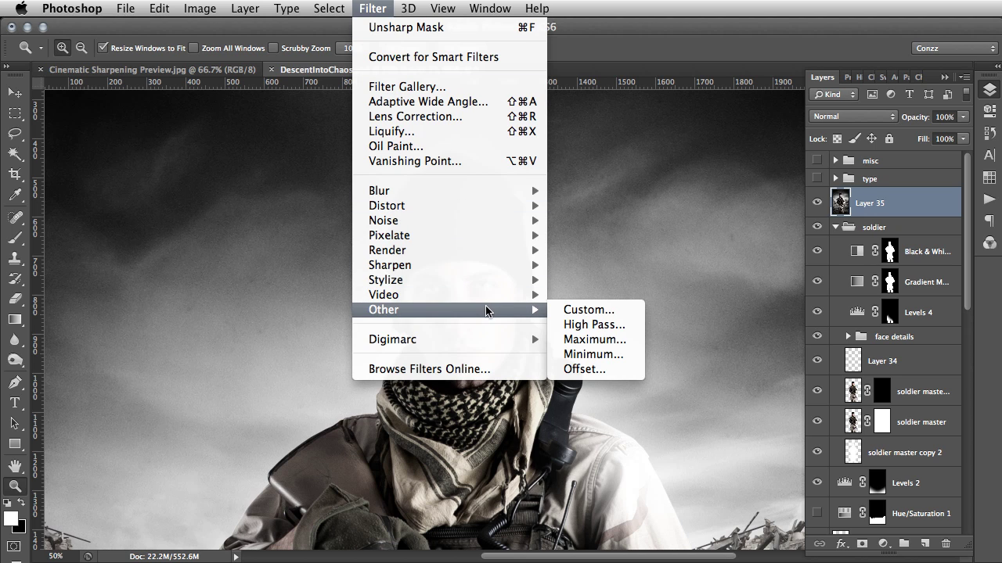
{"action": "left_click", "coordinate": [638, 326]}
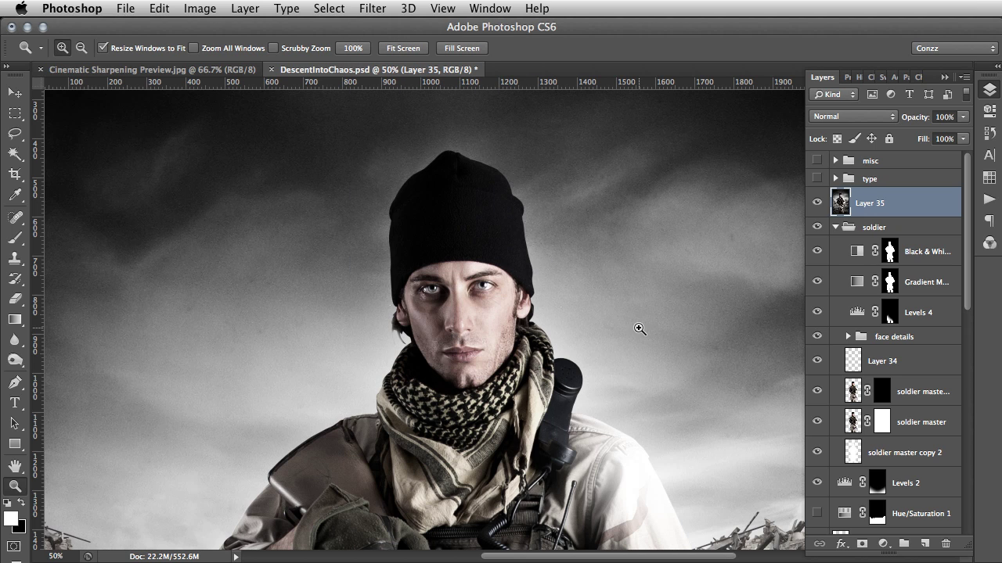
{"action": "left_click_drag", "start_coordinate": [953, 159], "coordinate": [714, 157]}
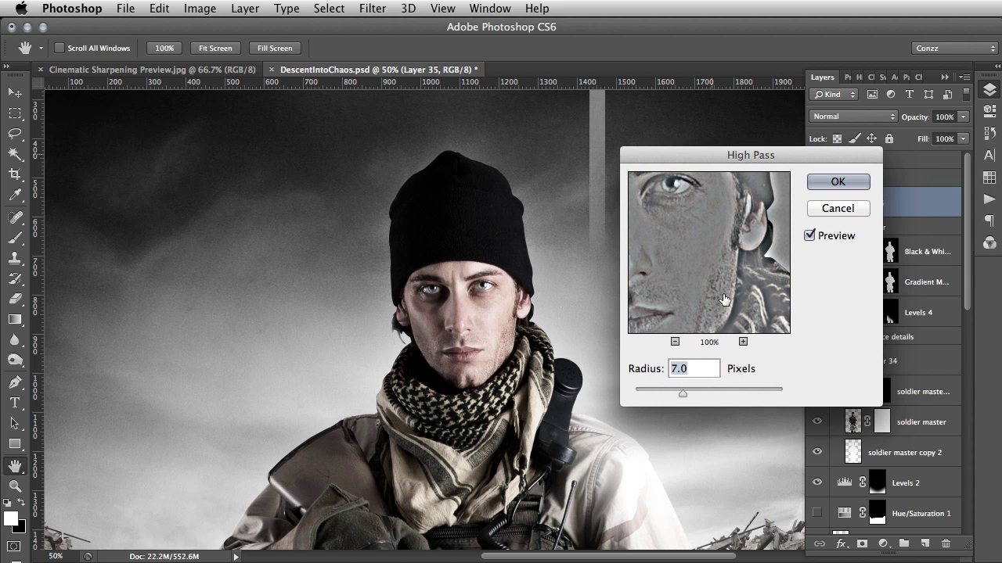
{"action": "scroll", "coordinate": [543, 150], "scroll_direction": "down", "scroll_amount": 2}
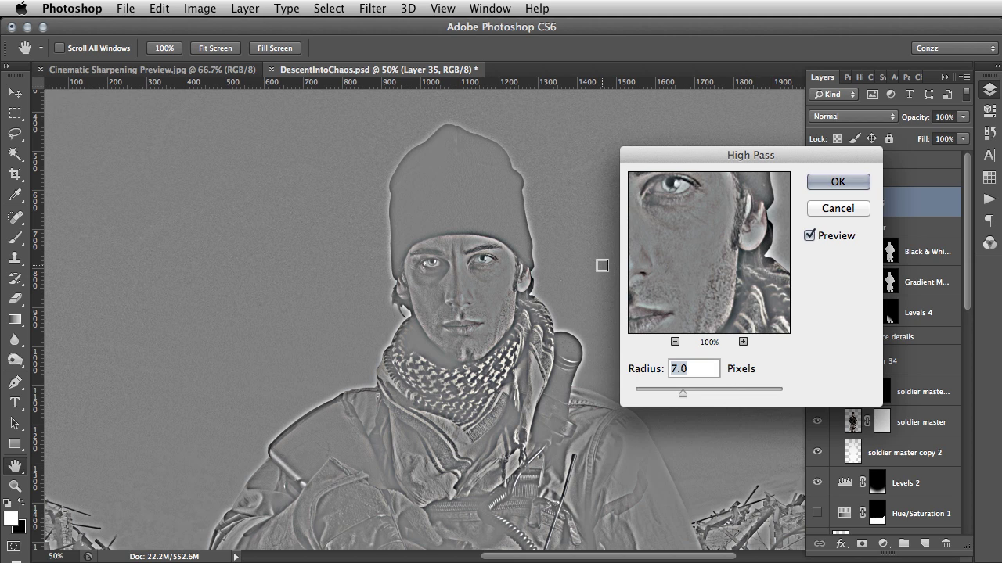
{"action": "mouse_move", "coordinate": [682, 394]}
{"action": "left_mouse_down"}
{"action": "mouse_move", "coordinate": [664, 396]}
{"action": "mouse_move", "coordinate": [681, 394]}
{"action": "left_mouse_up"}
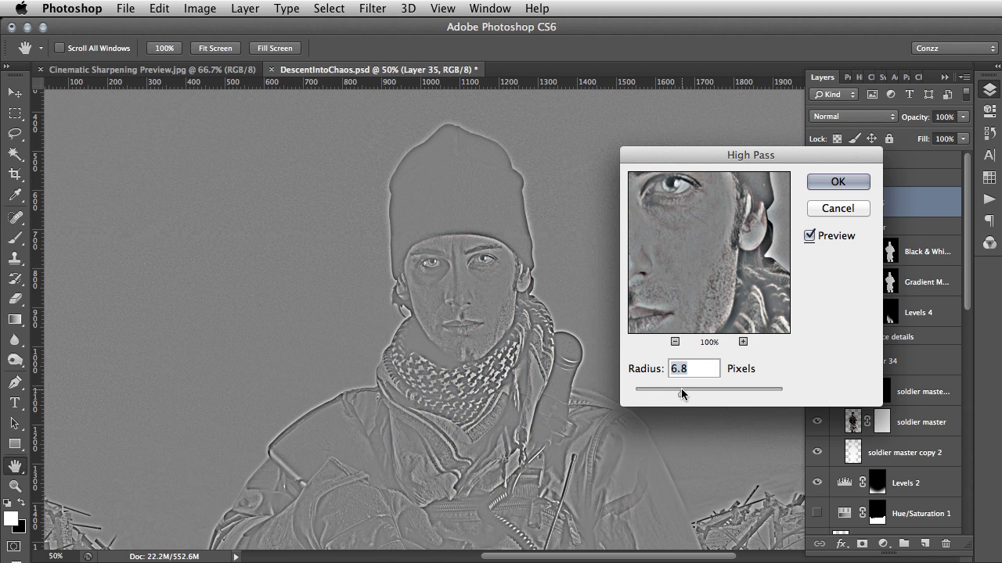
{"action": "left_click", "coordinate": [822, 185]}
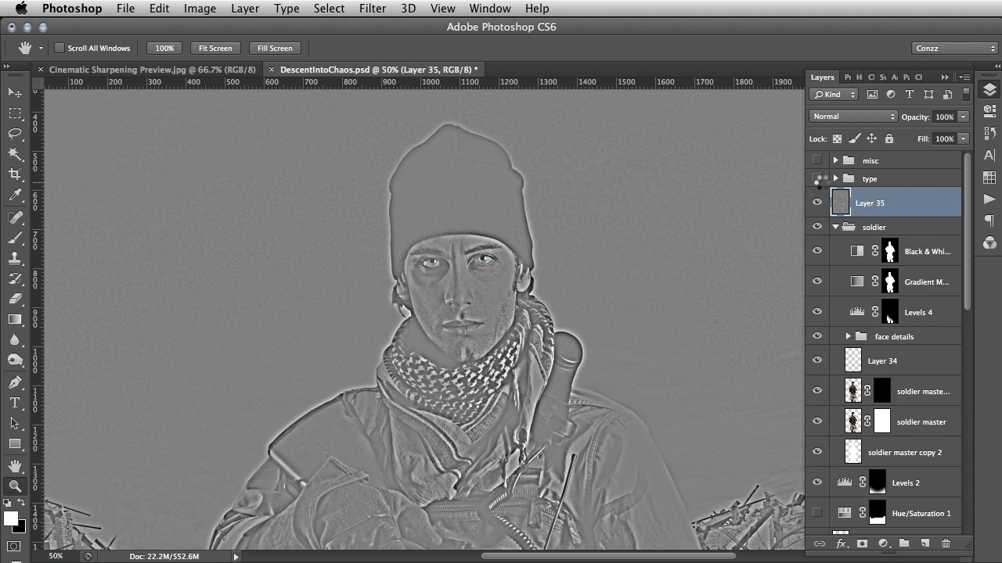
Set Layer 35's blend mode to Overlay and toggle it to compare the sharpening.
{"action": "left_click", "coordinate": [840, 118]}
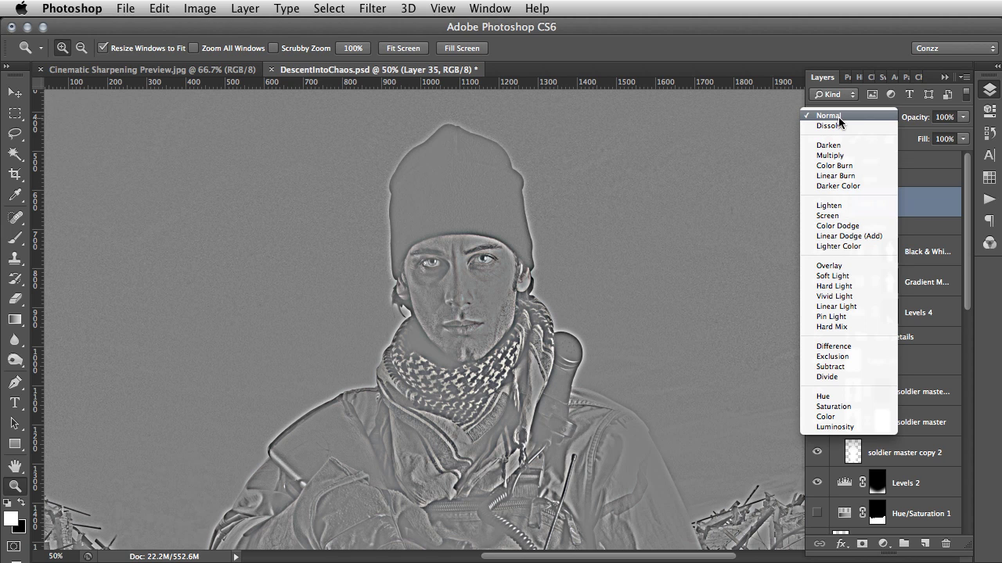
{"action": "left_click", "coordinate": [846, 267]}
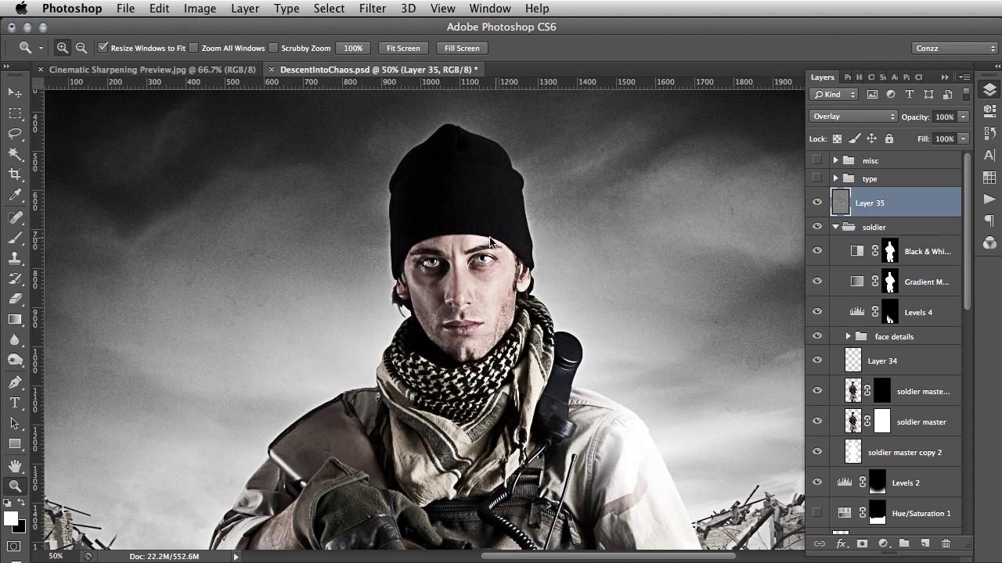
{"action": "left_click", "coordinate": [464, 250]}
{"action": "scroll", "coordinate": [464, 249], "scroll_direction": "up", "scroll_amount": 1}
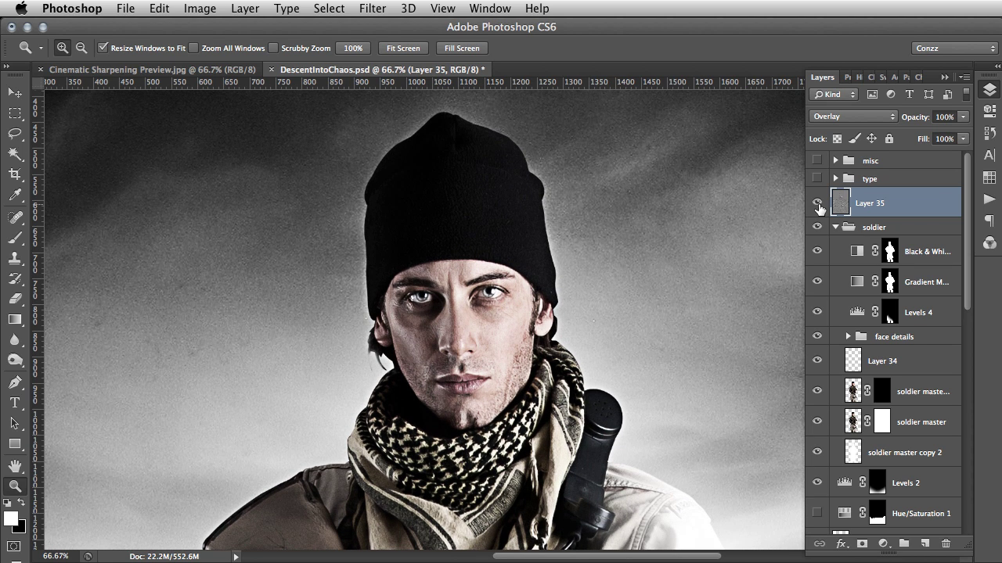
{"action": "left_click", "coordinate": [817, 205]}
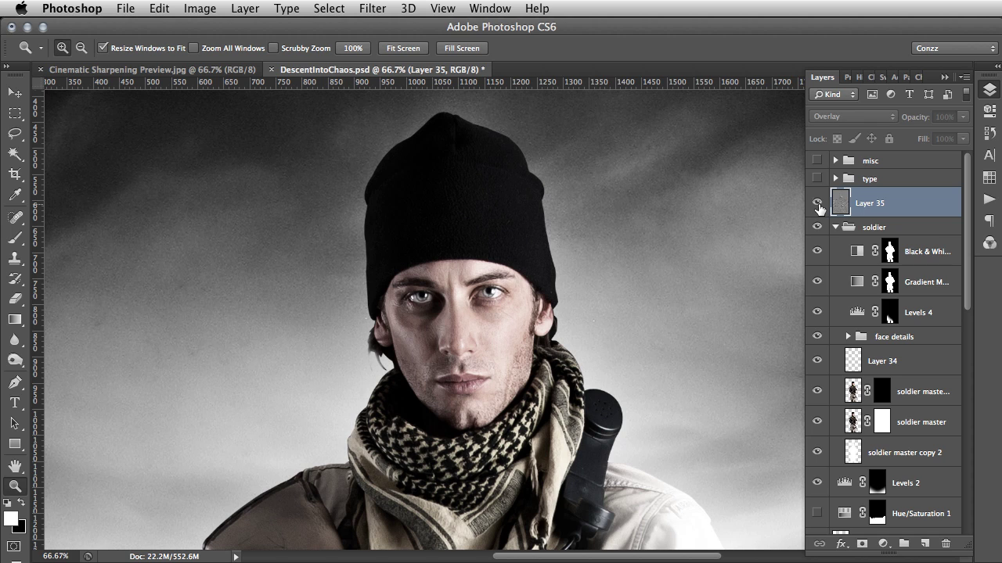
{"action": "left_click", "coordinate": [817, 205]}
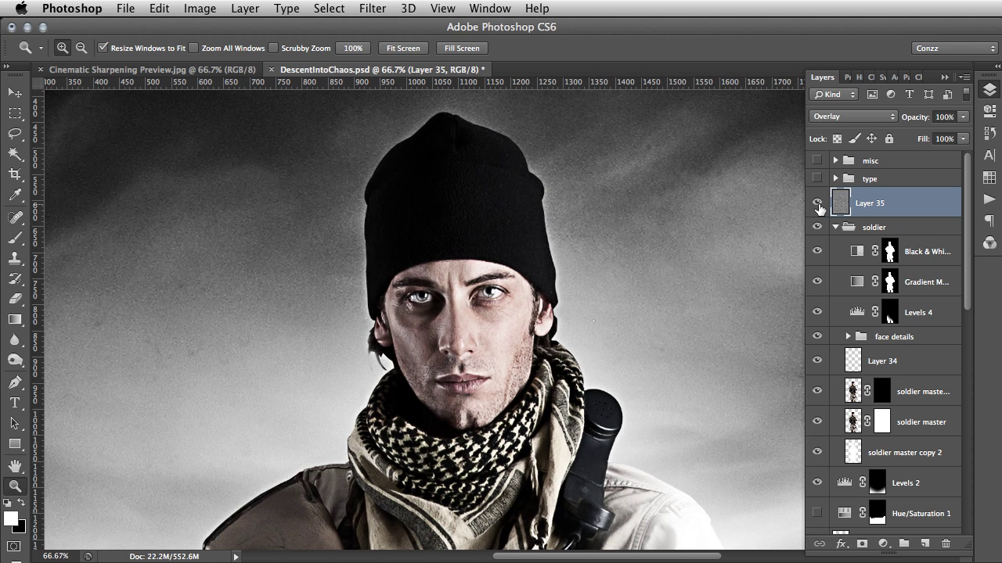
Lower Layer 35 to 59% opacity, then stamp visible layers into Layer 36.
{"action": "left_click", "coordinate": [962, 118]}
{"action": "left_click_drag", "start_coordinate": [958, 135], "coordinate": [934, 136]}
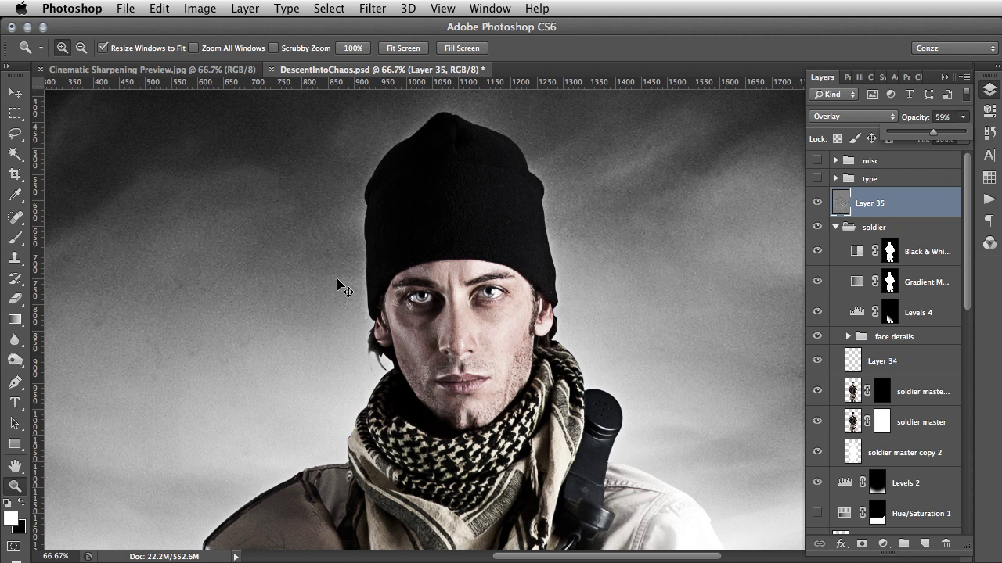
{"action": "key", "text": "super+minus"}
{"action": "key", "text": "super+minus"}
{"action": "key", "text": "super+minus"}
{"action": "key", "text": "super+plus"}
{"action": "key", "text": "super+plus"}
{"action": "key", "text": "super+plus"}
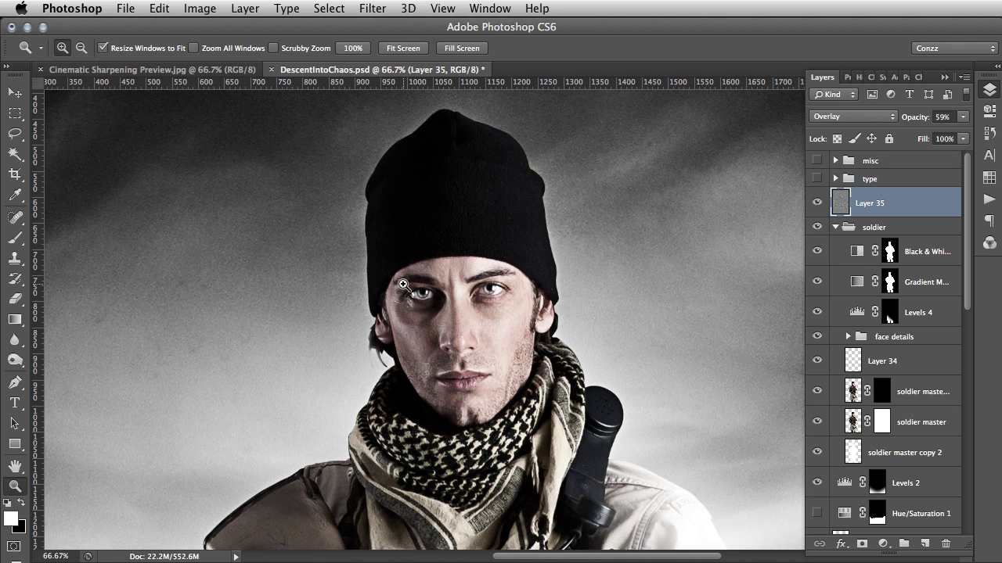
{"action": "scroll", "coordinate": [403, 284], "scroll_direction": "down", "scroll_amount": 2}
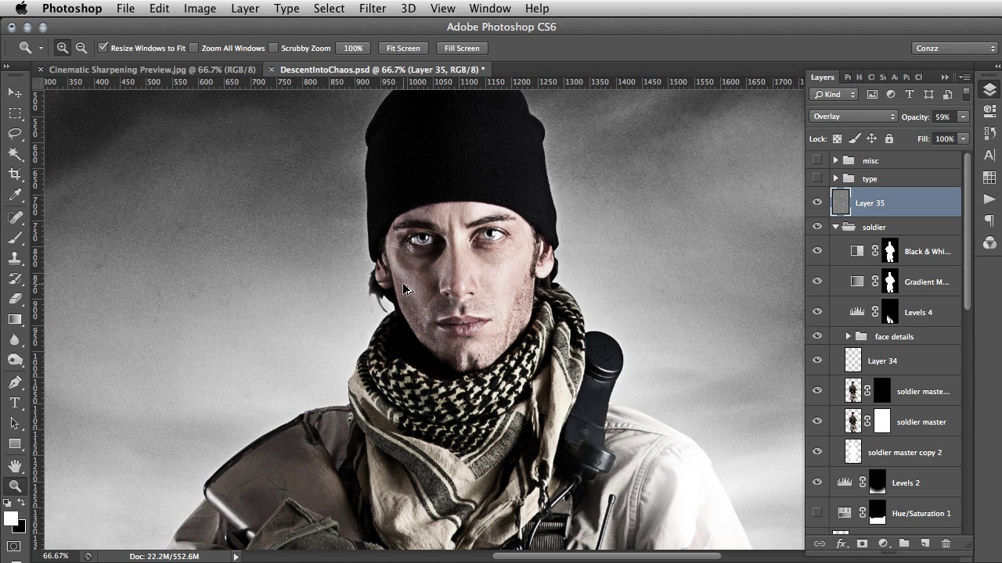
{"action": "key", "text": "super+alt+shift+e"}
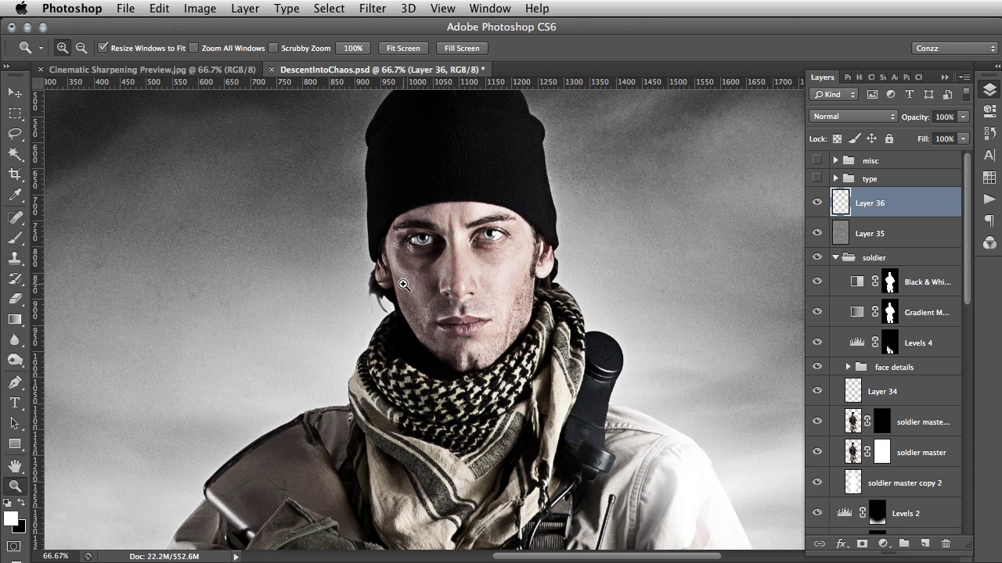
Delete Layer 35 and select the merged Layer 36.
{"action": "left_click", "coordinate": [888, 242]}
{"action": "key", "text": "BackSpace"}
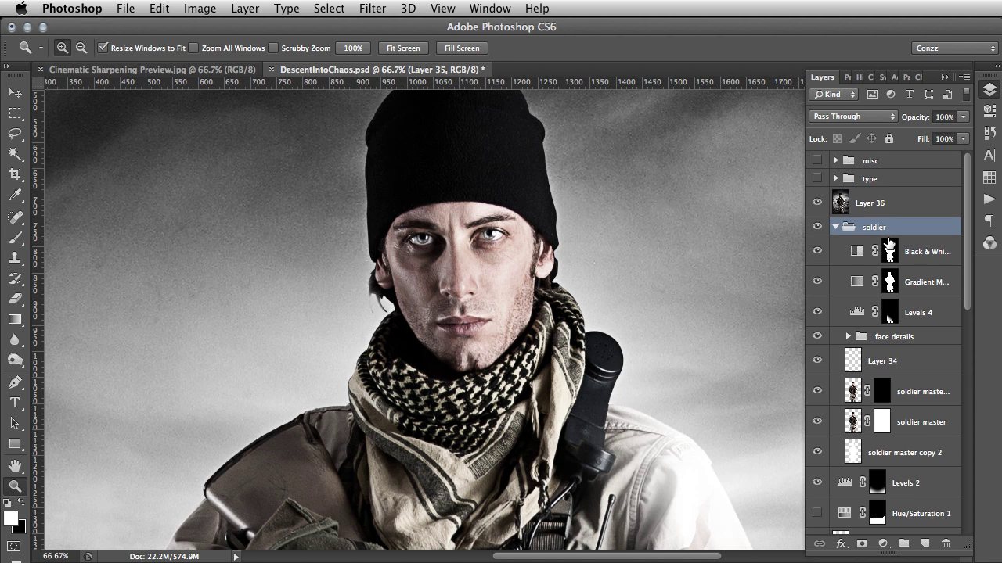
{"action": "left_click", "coordinate": [889, 209]}
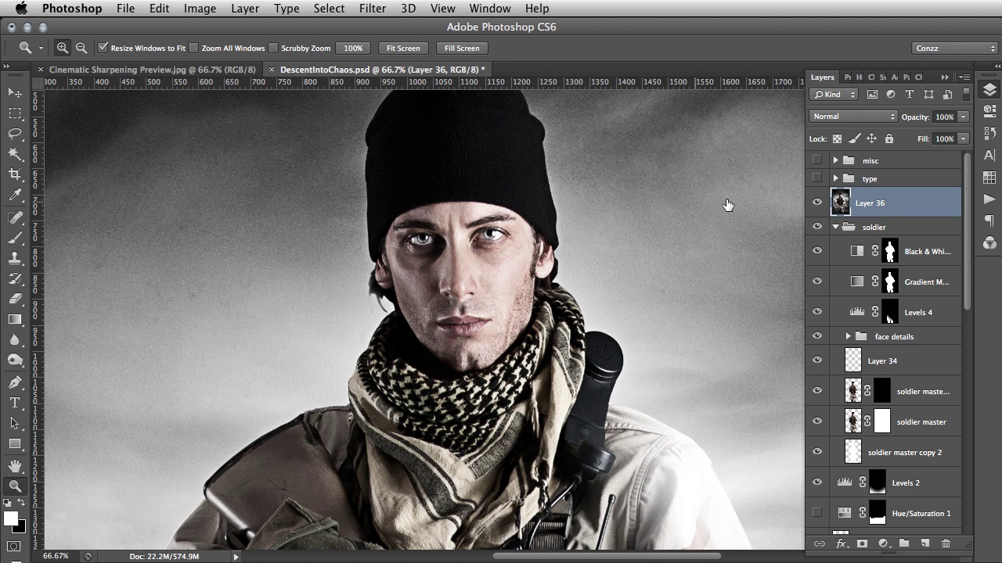
{"action": "scroll", "coordinate": [489, 236], "scroll_direction": "up", "scroll_amount": 2}
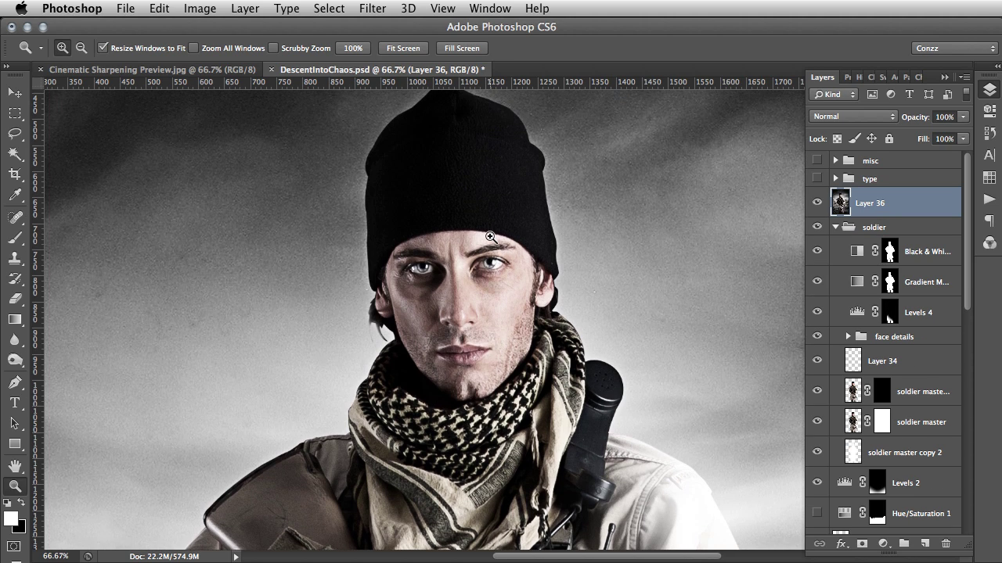
Open Unsharp Mask on Layer 36 at Amount 99%, Radius 1.3 px, Threshold 0.
{"action": "left_click", "coordinate": [373, 9]}
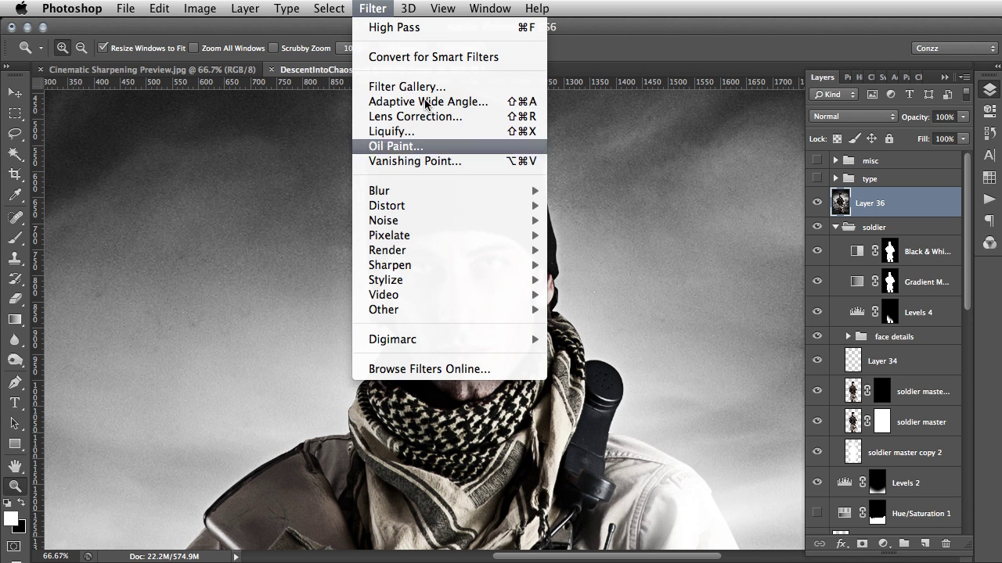
{"action": "mouse_move", "coordinate": [473, 264]}
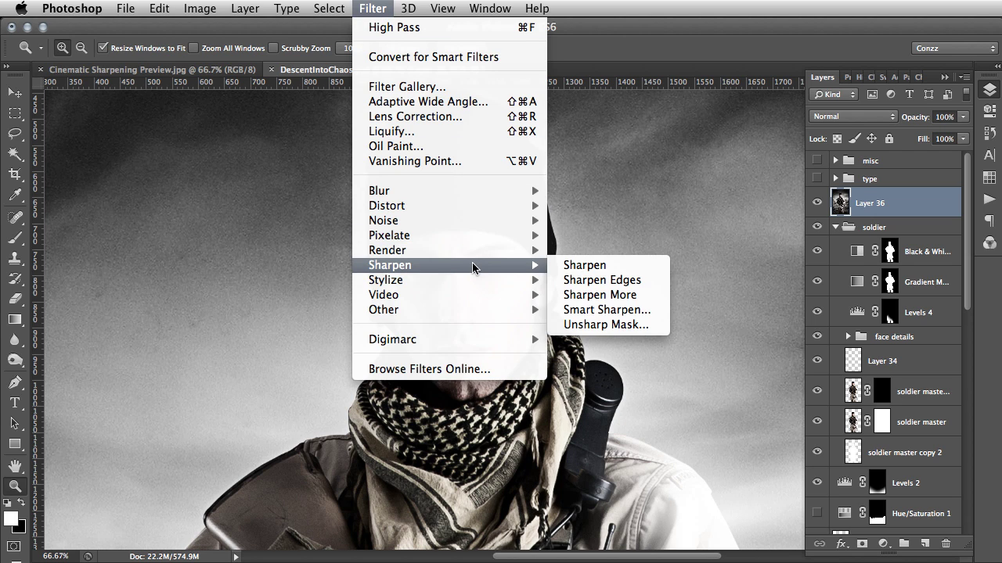
{"action": "left_click", "coordinate": [599, 325]}
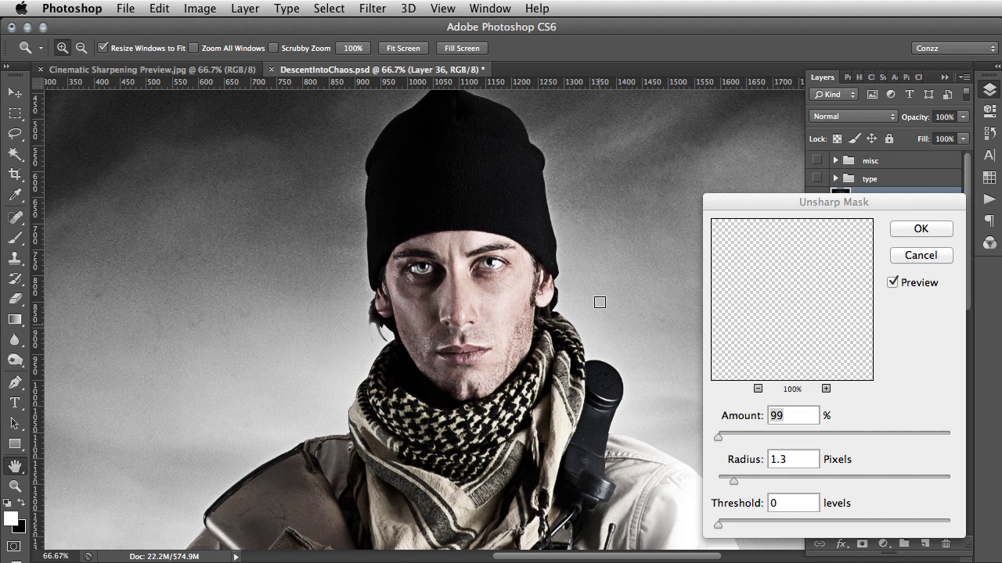
{"action": "left_click_drag", "start_coordinate": [760, 201], "coordinate": [672, 139]}
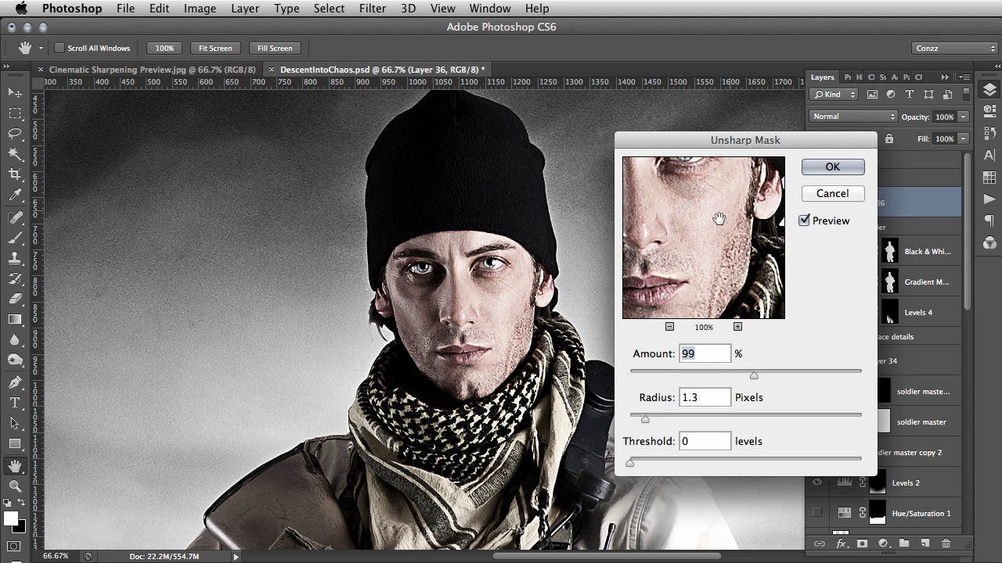
Apply the Unsharp Mask and inspect the face at 100% zoom.
{"action": "left_click", "coordinate": [820, 168]}
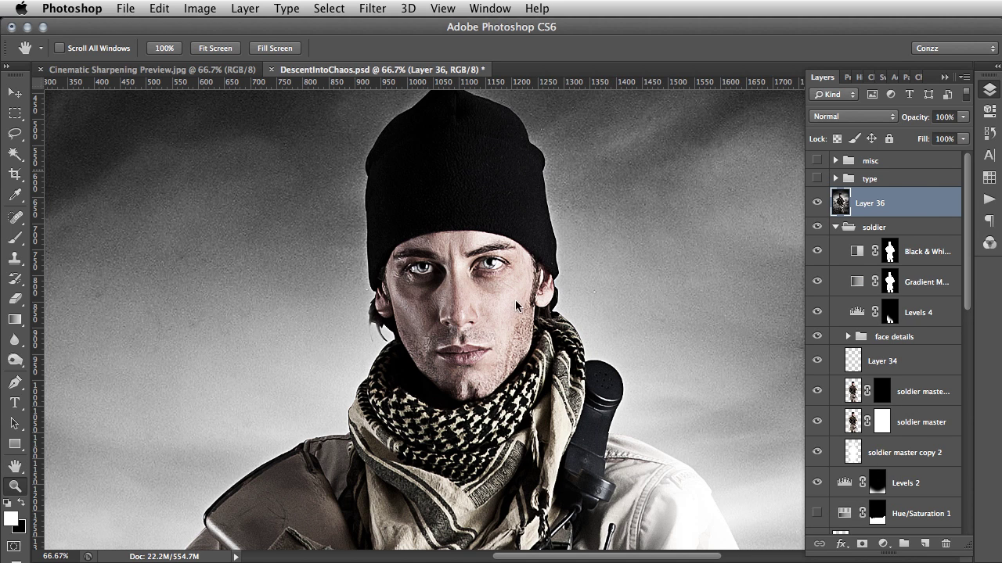
{"action": "key", "text": "z"}
{"action": "key", "text": "super+alt+shift+e"}
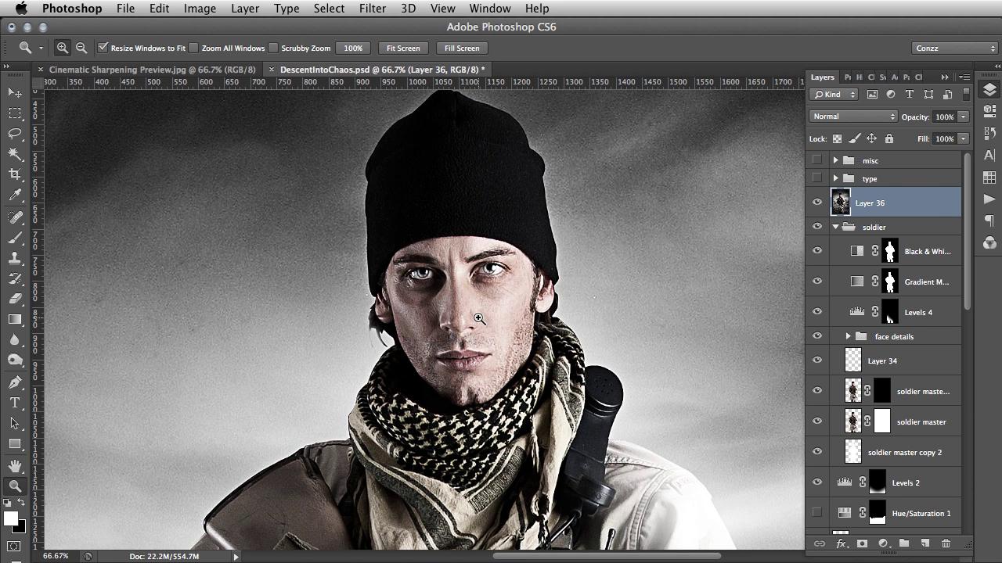
{"action": "left_click", "coordinate": [478, 319]}
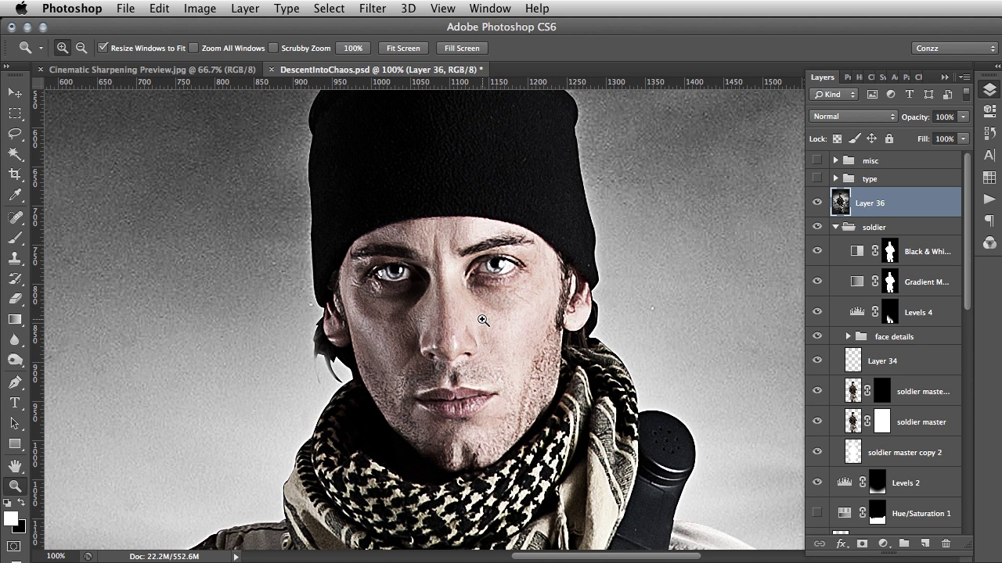
{"action": "left_click", "coordinate": [482, 321], "text": "alt"}
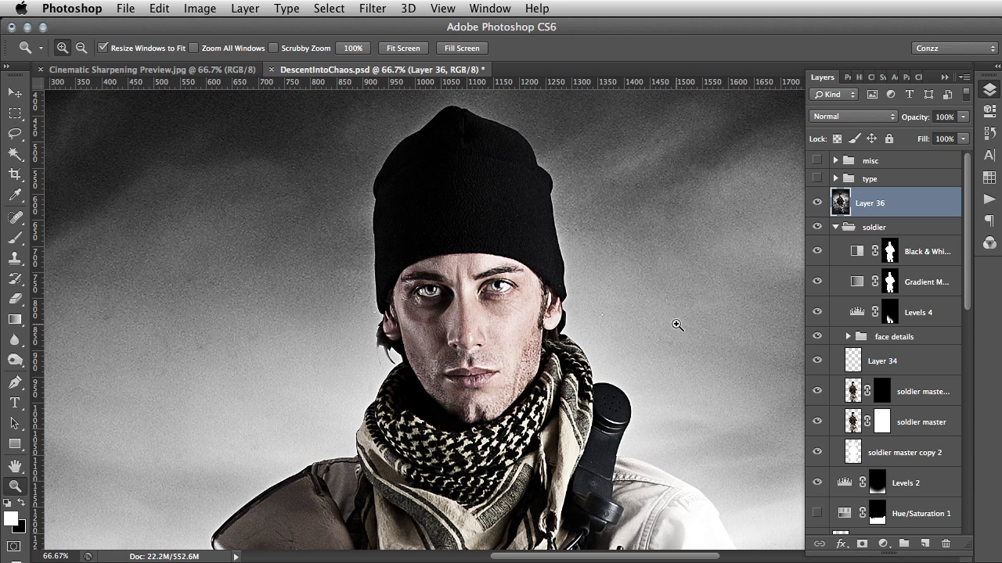
Zoom in on the soldier's face and toggle Layer 36 for a before/after comparison.
{"action": "scroll", "coordinate": [675, 327], "scroll_direction": "up", "scroll_amount": 2}
{"action": "scroll", "coordinate": [614, 318], "scroll_direction": "down", "scroll_amount": 1}
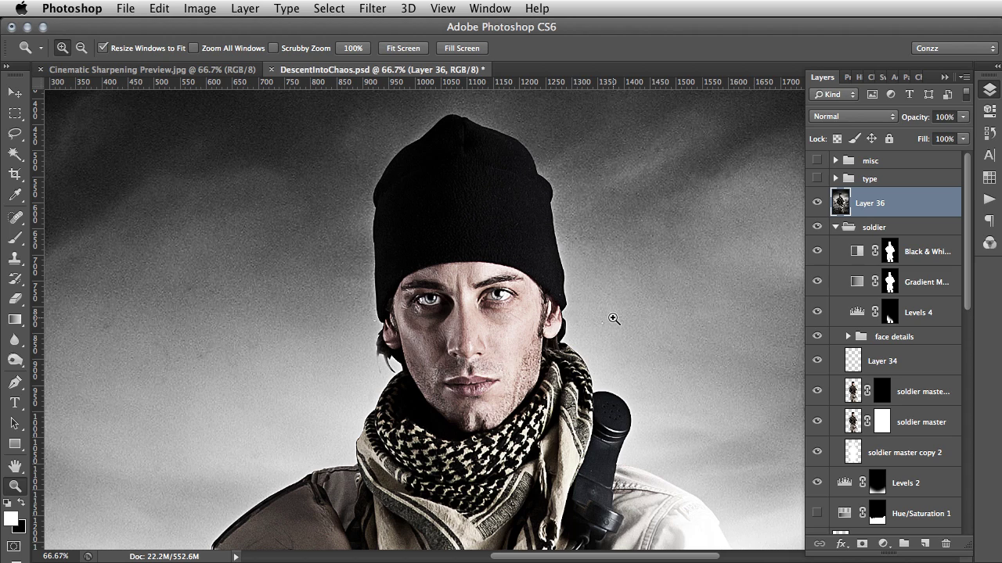
{"action": "key", "text": "super+minus"}
{"action": "key", "text": "super+minus"}
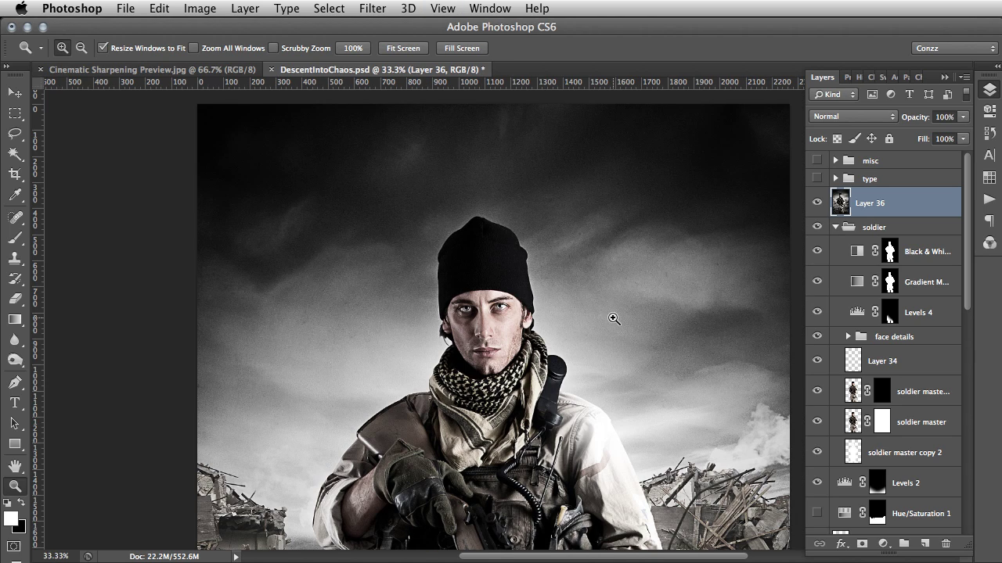
{"action": "scroll", "coordinate": [609, 314], "scroll_direction": "down", "scroll_amount": 3}
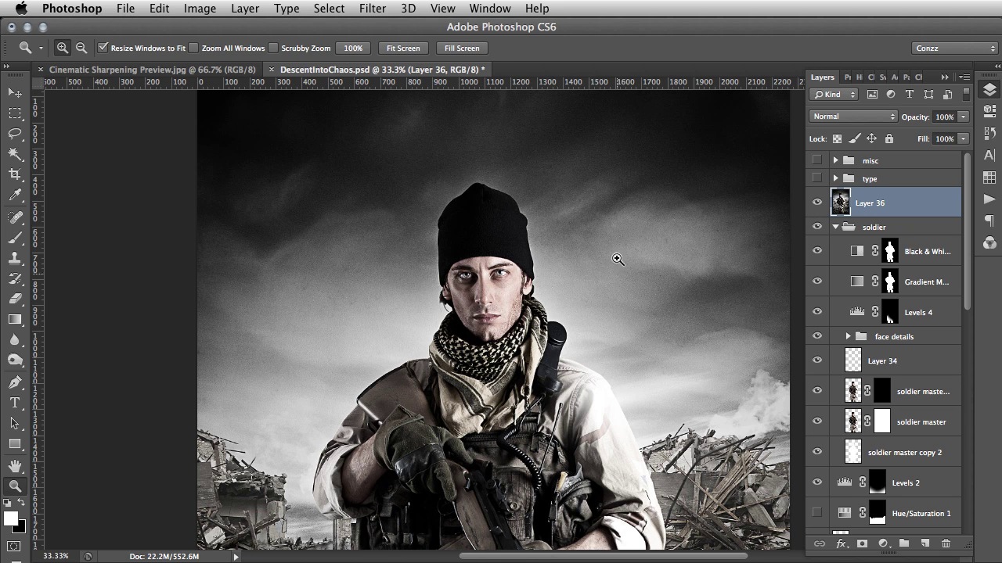
{"action": "left_click", "coordinate": [479, 306]}
{"action": "left_click", "coordinate": [480, 286]}
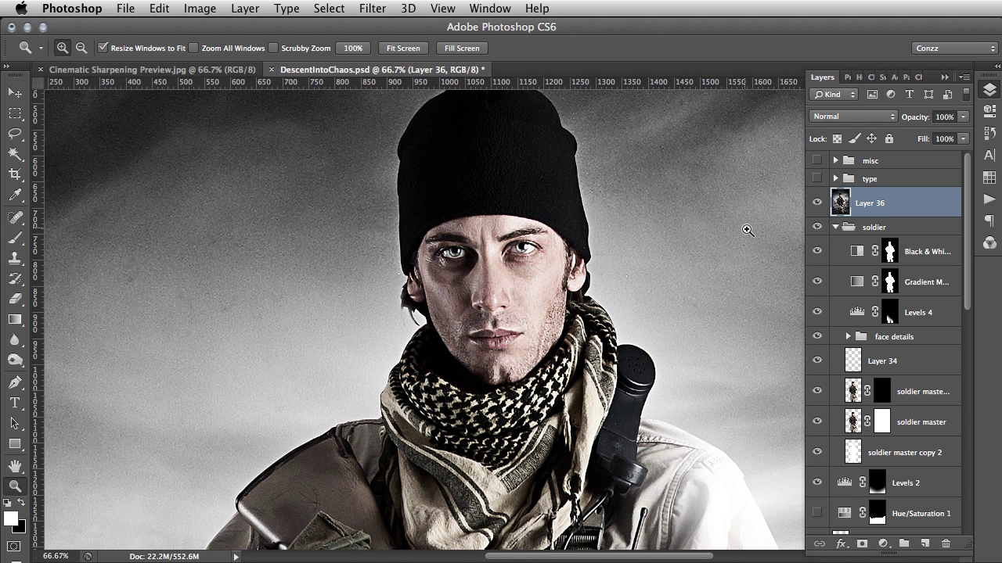
{"action": "left_click", "coordinate": [816, 203]}
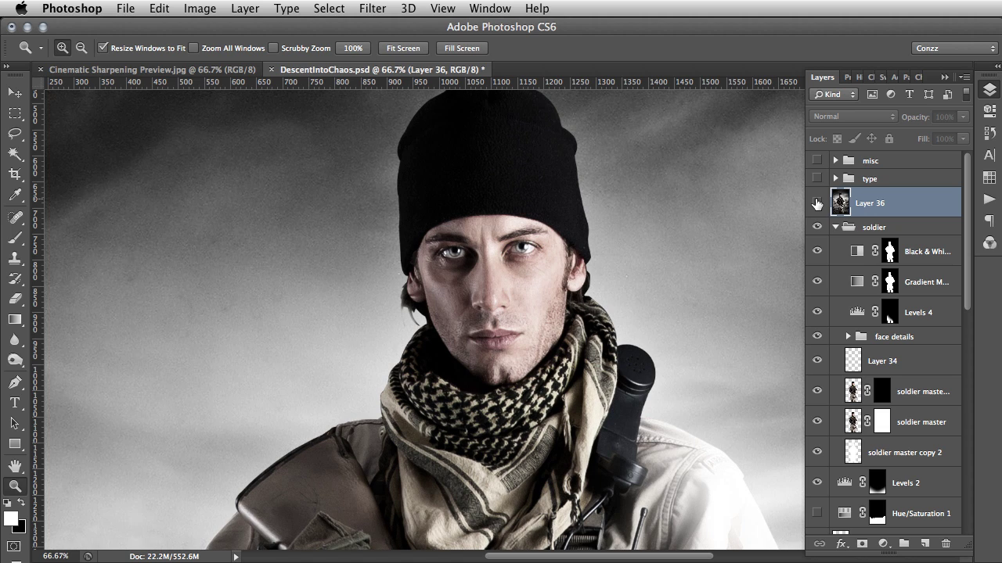
{"action": "left_click", "coordinate": [816, 202]}
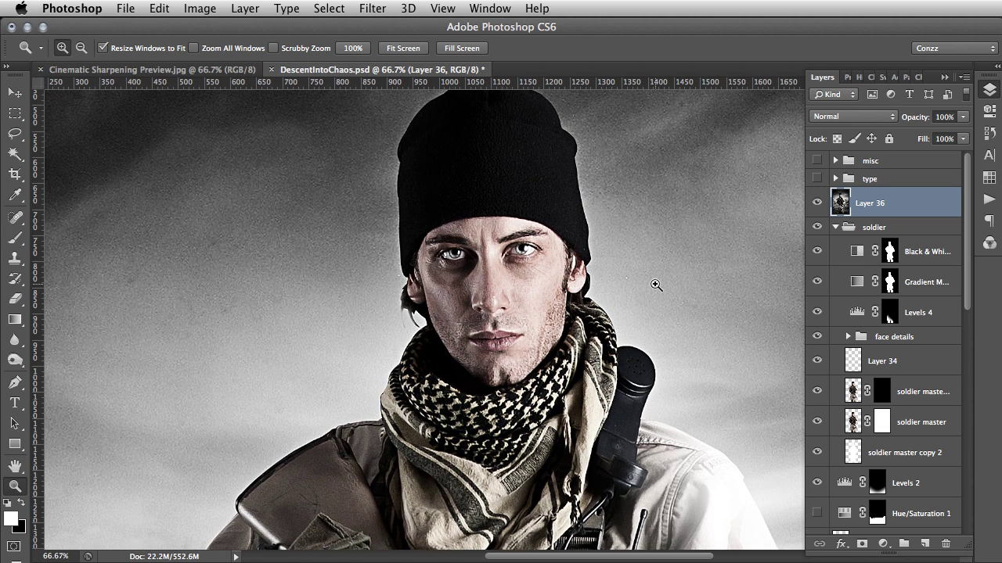
{"action": "scroll", "coordinate": [656, 285], "scroll_direction": "up", "scroll_amount": 3}
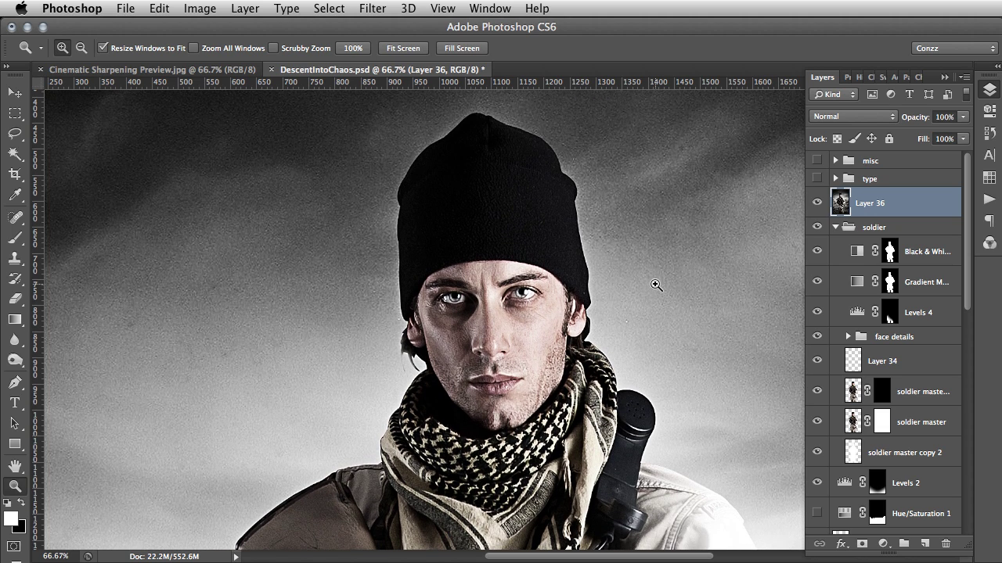